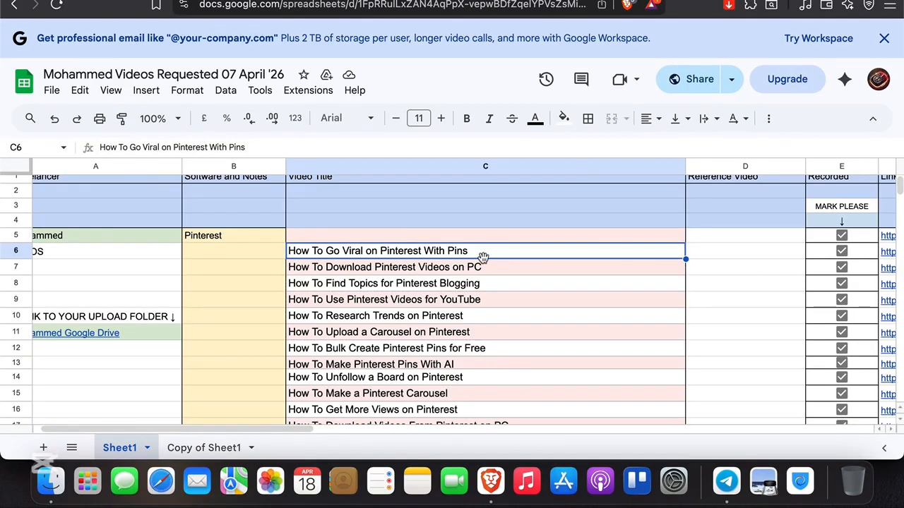
Select the cell range B6:C34 covering the notes column and the Pinterest video titles.
{"action": "left_click", "coordinate": [301, 241]}
{"action": "left_click", "coordinate": [272, 253]}
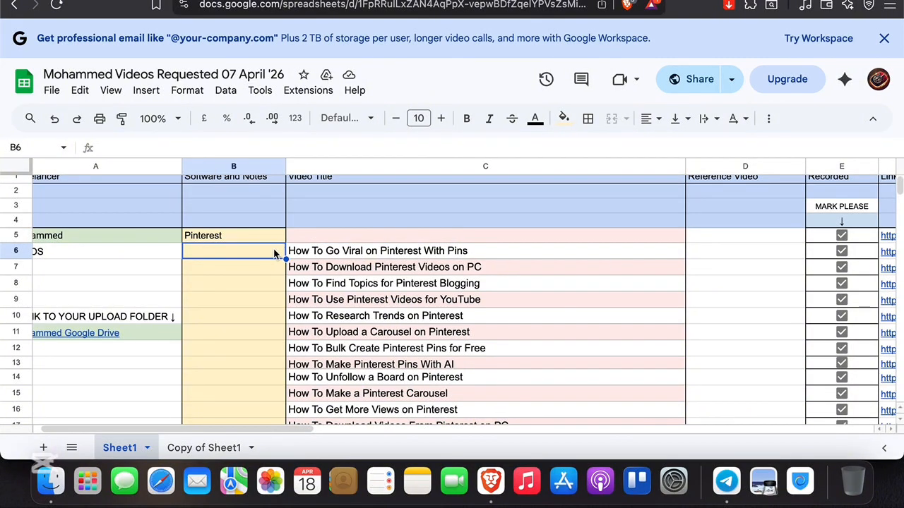
{"action": "left_click_drag", "start_coordinate": [274, 253], "coordinate": [380, 354]}
{"action": "scroll", "coordinate": [350, 317], "scroll_direction": "down", "scroll_amount": 3}
{"action": "scroll", "coordinate": [370, 357], "scroll_direction": "down", "scroll_amount": 1}
{"action": "scroll", "coordinate": [363, 304], "scroll_direction": "down", "scroll_amount": 2}
{"action": "scroll", "coordinate": [371, 374], "scroll_direction": "down", "scroll_amount": 2}
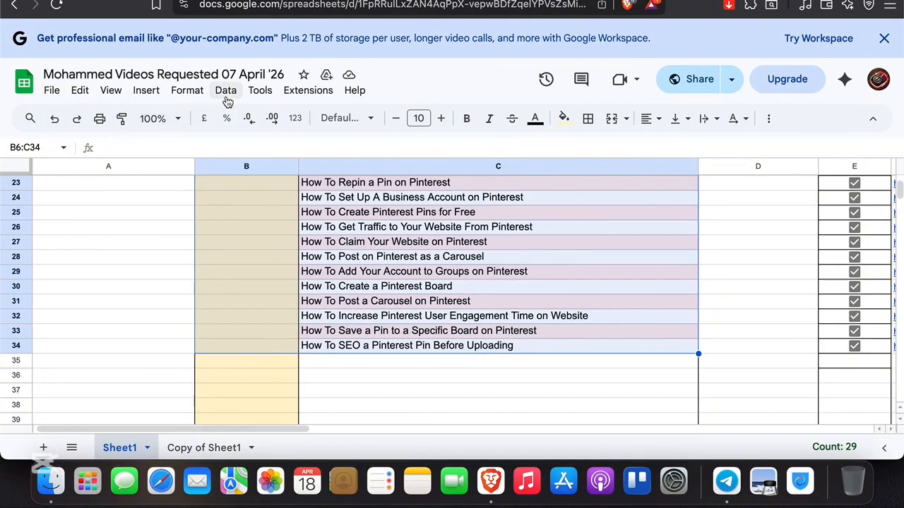
Insert a chart based on the selected range B6:C34.
{"action": "left_click", "coordinate": [153, 95]}
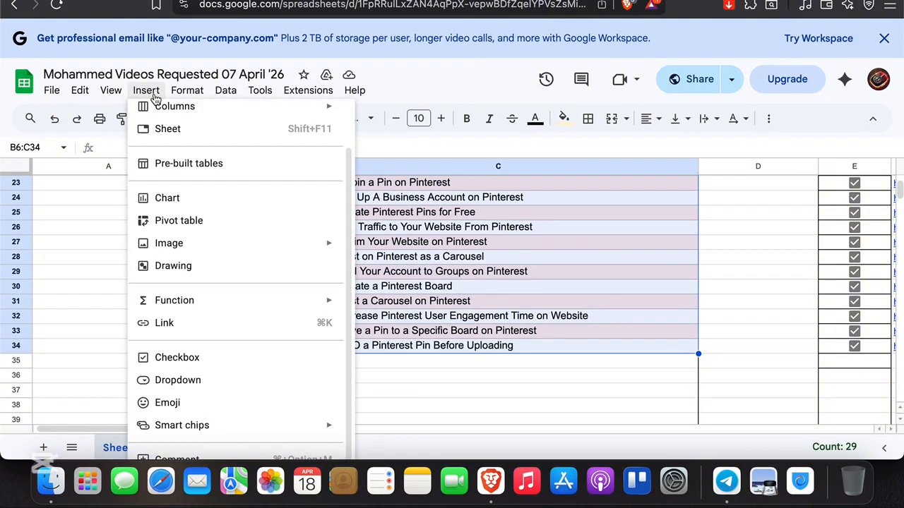
{"action": "scroll", "coordinate": [192, 205], "scroll_direction": "up", "scroll_amount": 3}
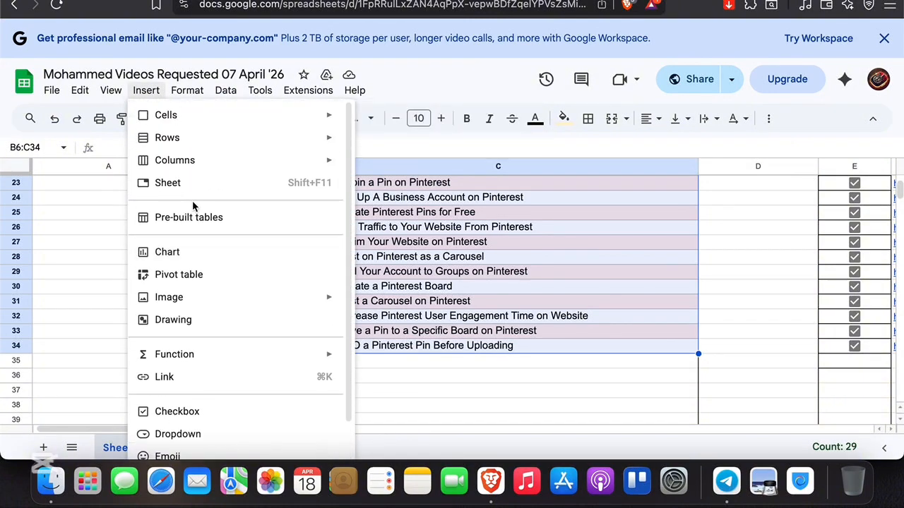
{"action": "scroll", "coordinate": [192, 203], "scroll_direction": "down", "scroll_amount": 1}
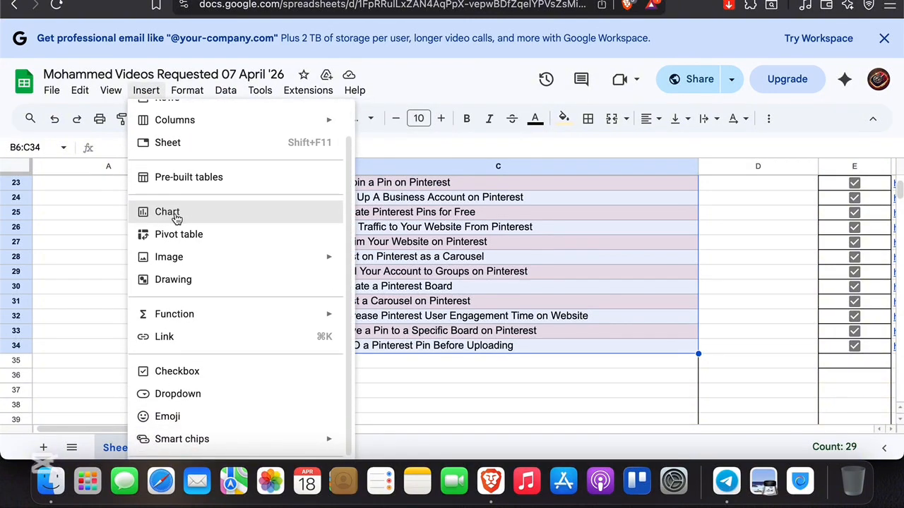
{"action": "left_click", "coordinate": [161, 216]}
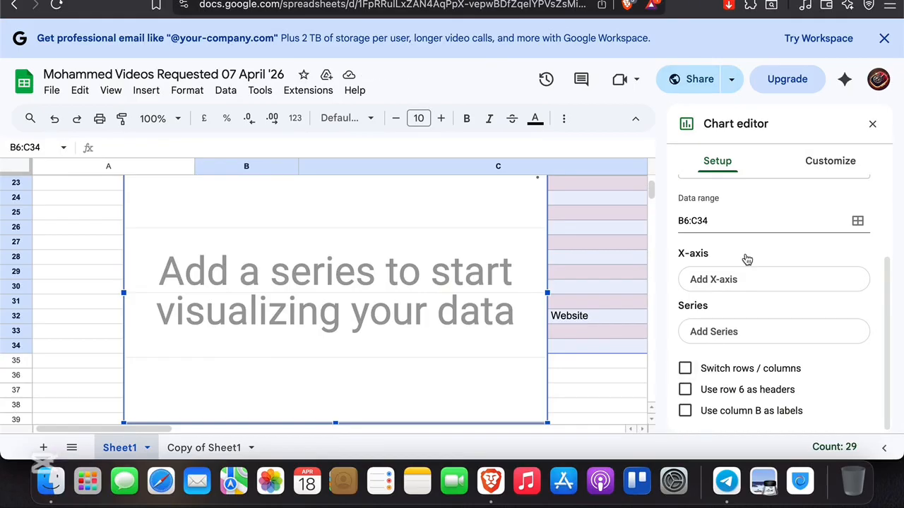
Set the chart's stacking to Standard.
{"action": "scroll", "coordinate": [781, 284], "scroll_direction": "up", "scroll_amount": 3}
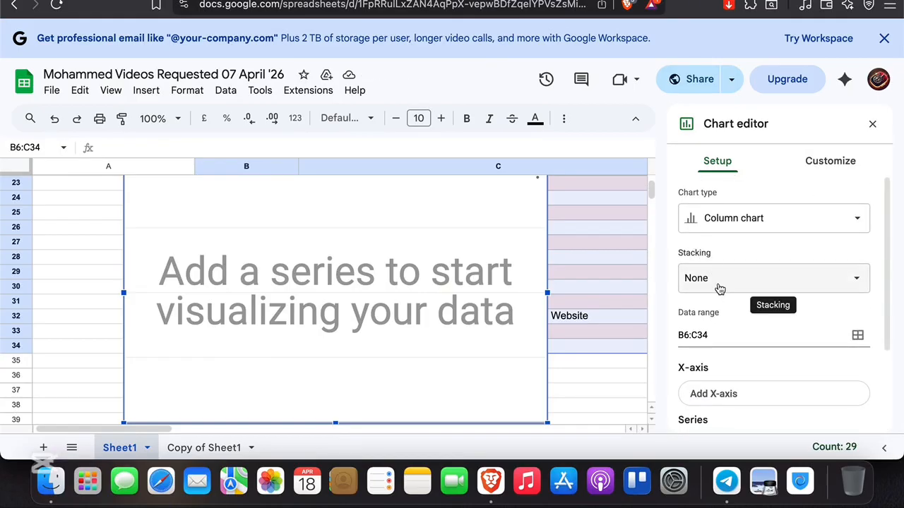
{"action": "left_click", "coordinate": [715, 286]}
{"action": "left_click", "coordinate": [727, 298]}
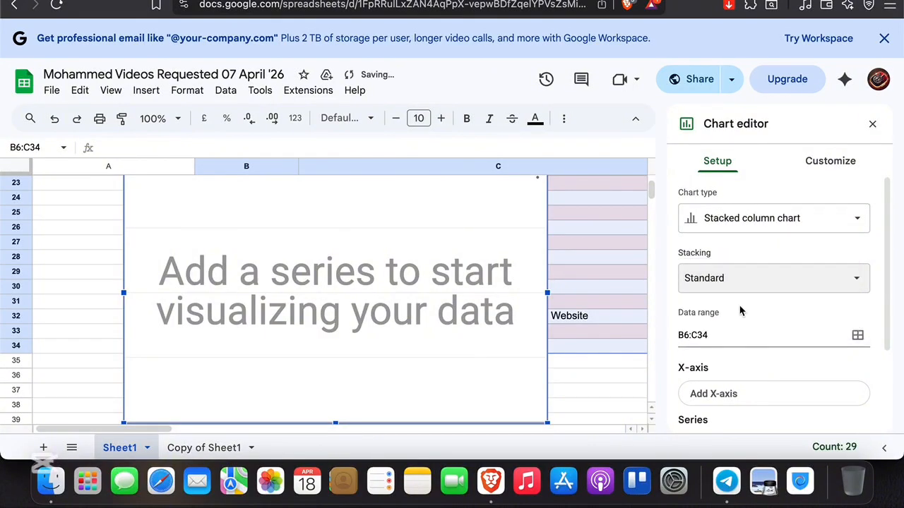
Change the chart type to Combo chart.
{"action": "left_click", "coordinate": [747, 223]}
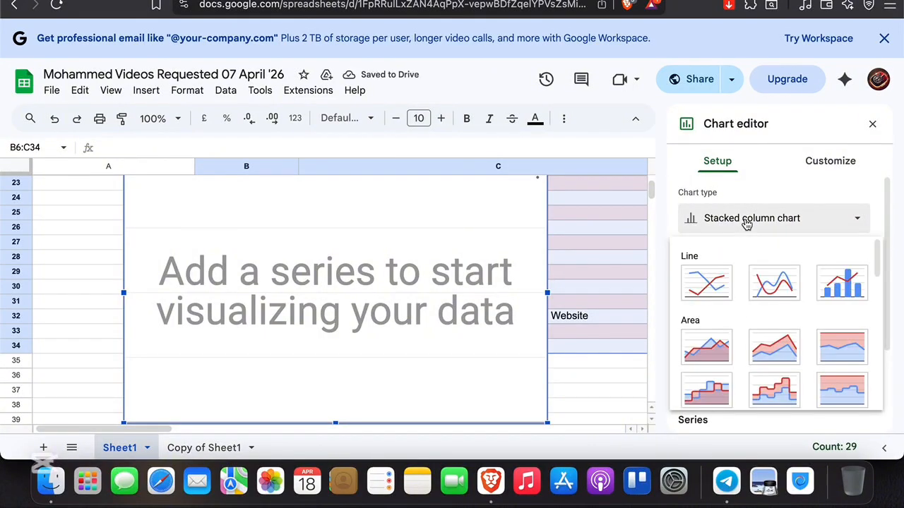
{"action": "left_click", "coordinate": [834, 291]}
{"action": "left_click", "coordinate": [791, 216]}
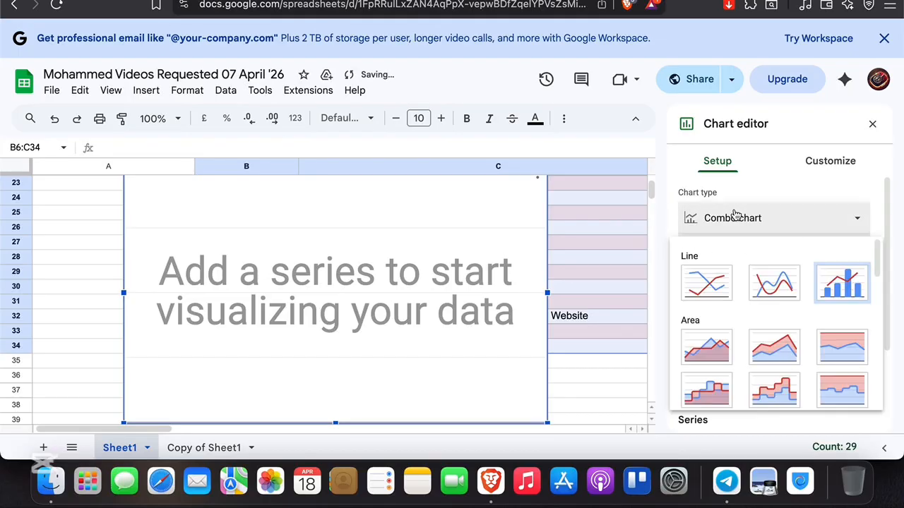
{"action": "scroll", "coordinate": [746, 343], "scroll_direction": "down", "scroll_amount": 2}
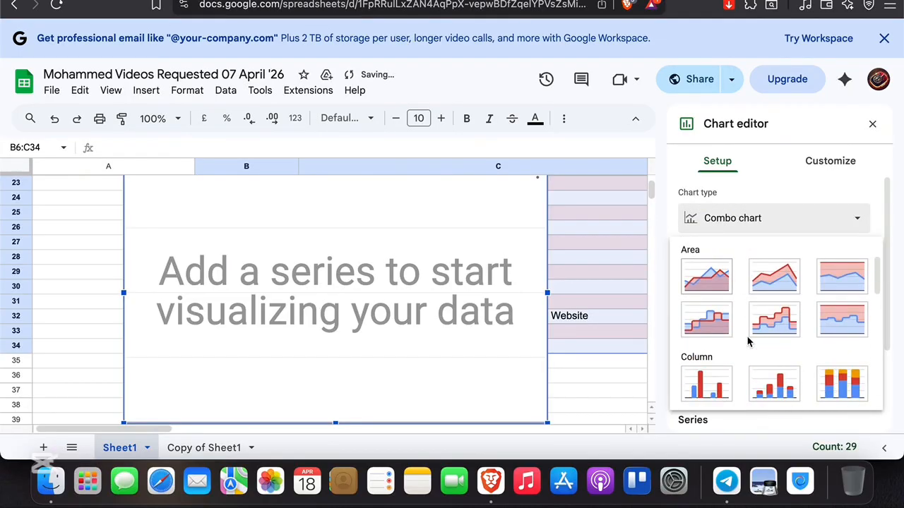
{"action": "left_click", "coordinate": [748, 225]}
Switch the chart's rows and columns and turn on Aggregate for the X-axis.
{"action": "scroll", "coordinate": [769, 228], "scroll_direction": "down", "scroll_amount": 3}
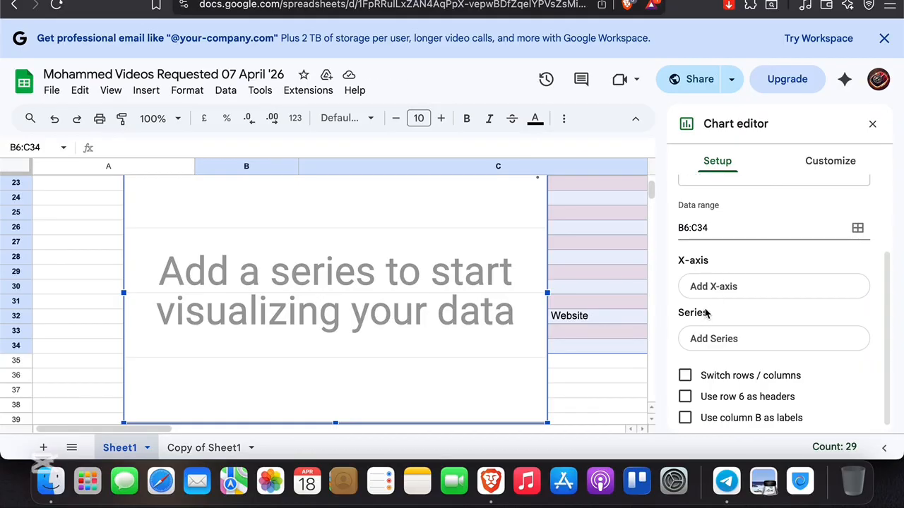
{"action": "scroll", "coordinate": [729, 342], "scroll_direction": "down", "scroll_amount": 1}
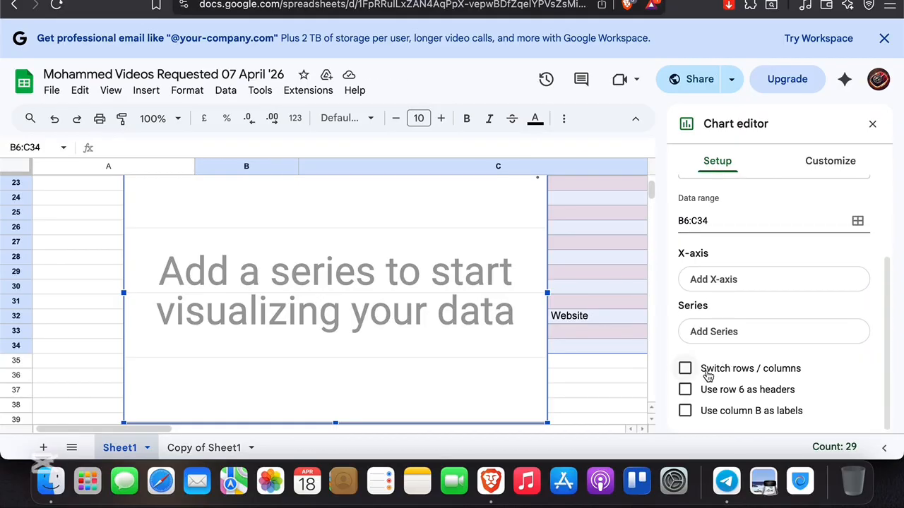
{"action": "left_click", "coordinate": [698, 369]}
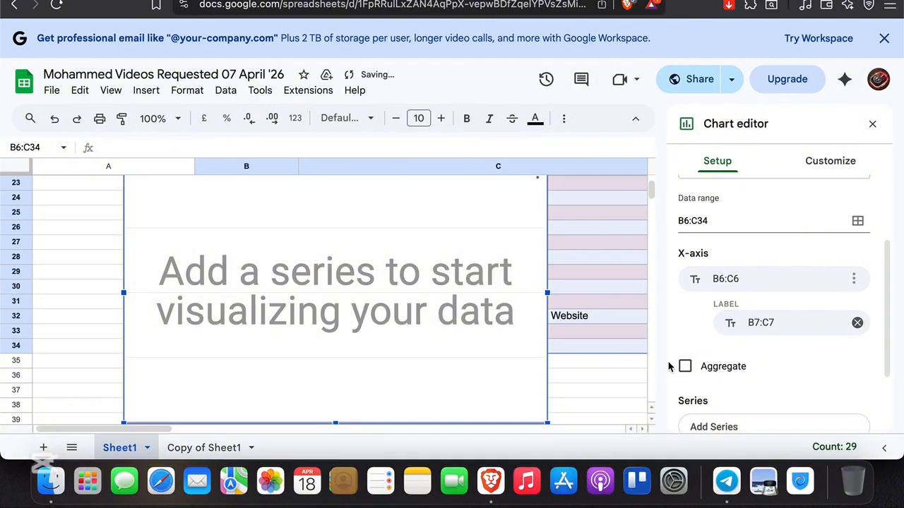
{"action": "left_click", "coordinate": [682, 366]}
Look through the chart's series list, including the range picker for B20:C20 and the options for B19:C19.
{"action": "scroll", "coordinate": [686, 370], "scroll_direction": "down", "scroll_amount": 4}
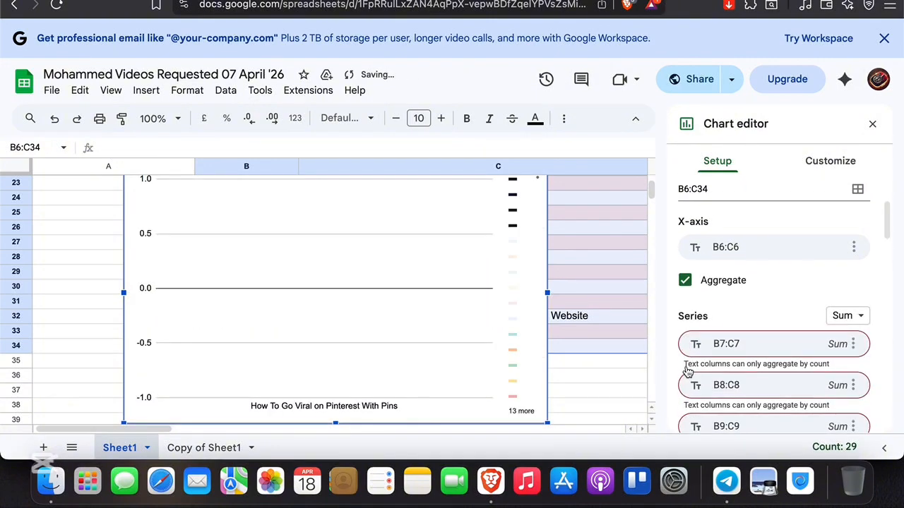
{"action": "scroll", "coordinate": [688, 372], "scroll_direction": "down", "scroll_amount": 1}
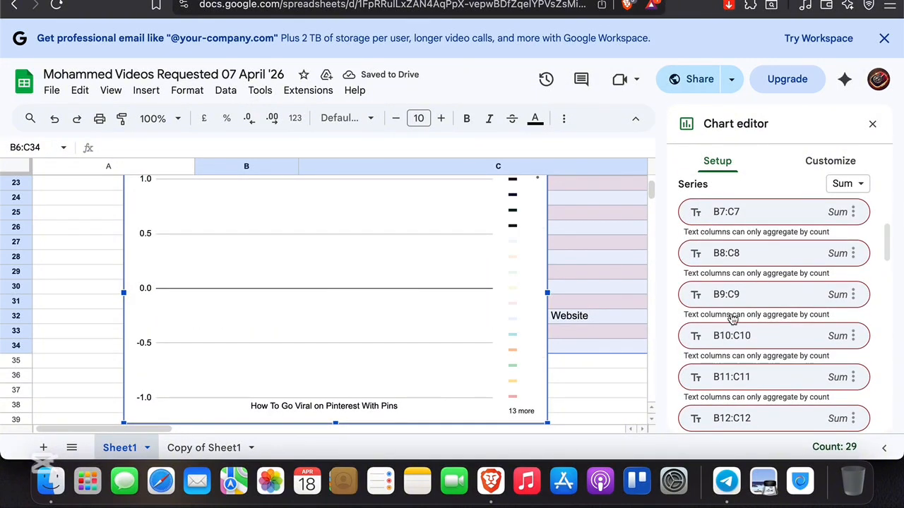
{"action": "scroll", "coordinate": [771, 332], "scroll_direction": "down", "scroll_amount": 5}
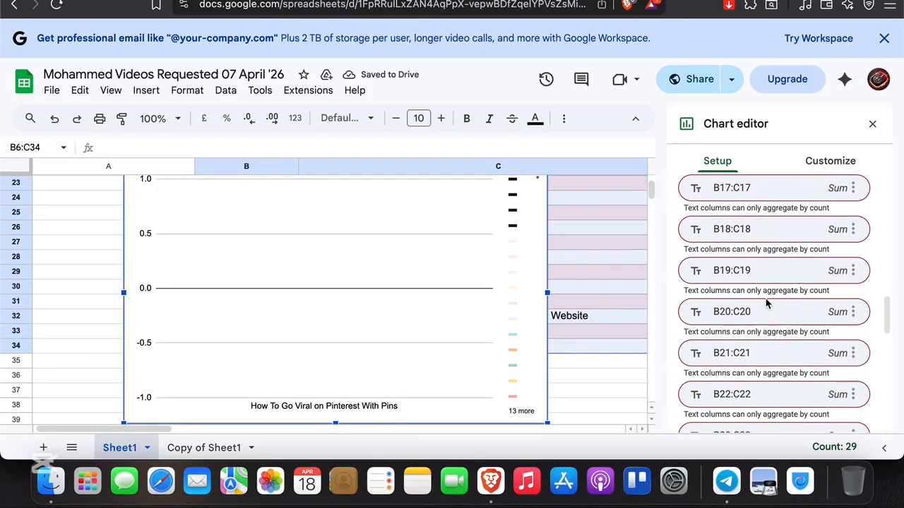
{"action": "left_click", "coordinate": [762, 312]}
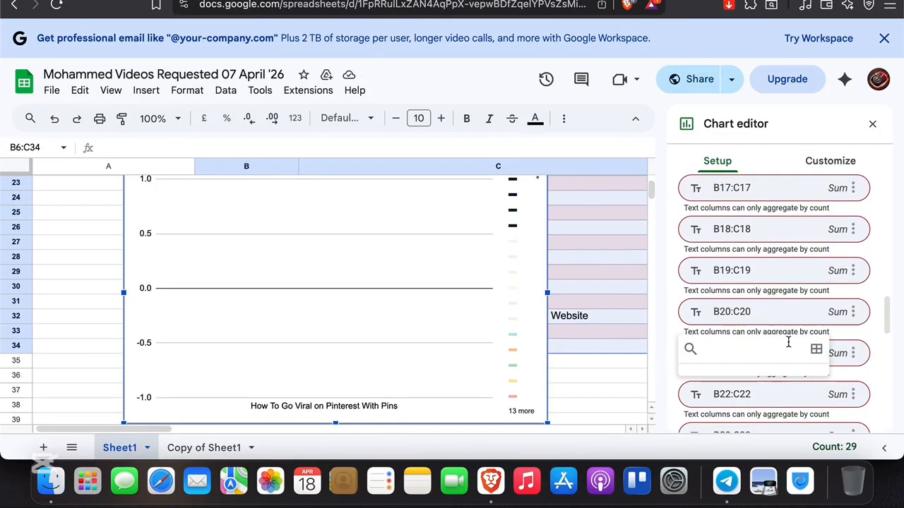
{"action": "left_click", "coordinate": [853, 272]}
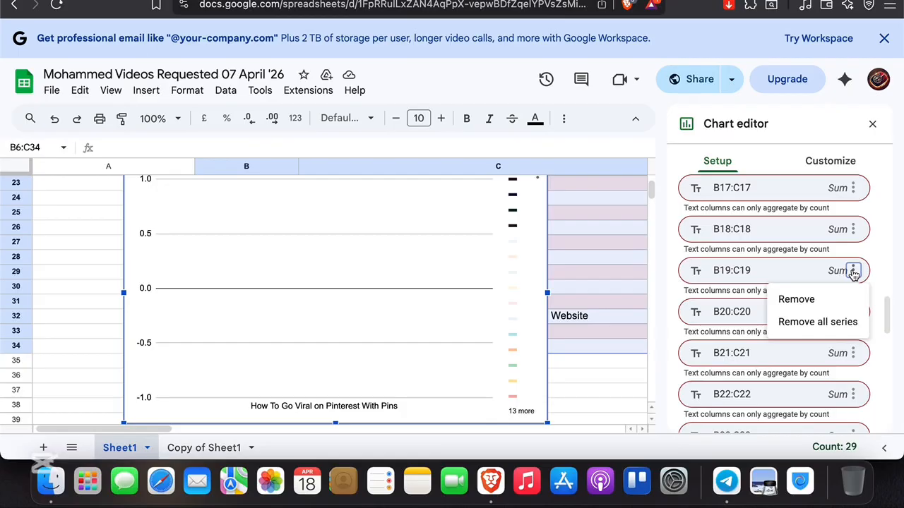
{"action": "scroll", "coordinate": [887, 256], "scroll_direction": "up", "scroll_amount": 3}
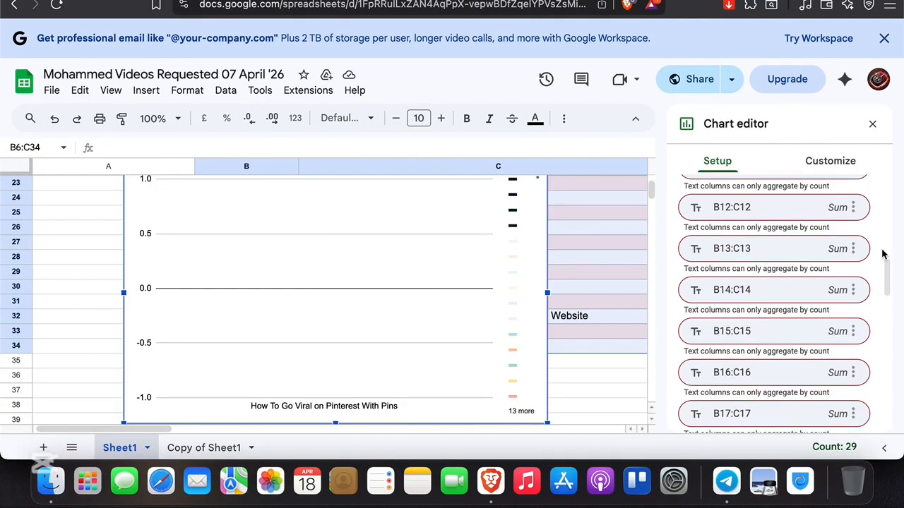
Set the chart to use column B as headers and check the chart on the sheet.
{"action": "scroll", "coordinate": [861, 294], "scroll_direction": "down", "scroll_amount": 3}
{"action": "scroll", "coordinate": [862, 295], "scroll_direction": "down", "scroll_amount": 15}
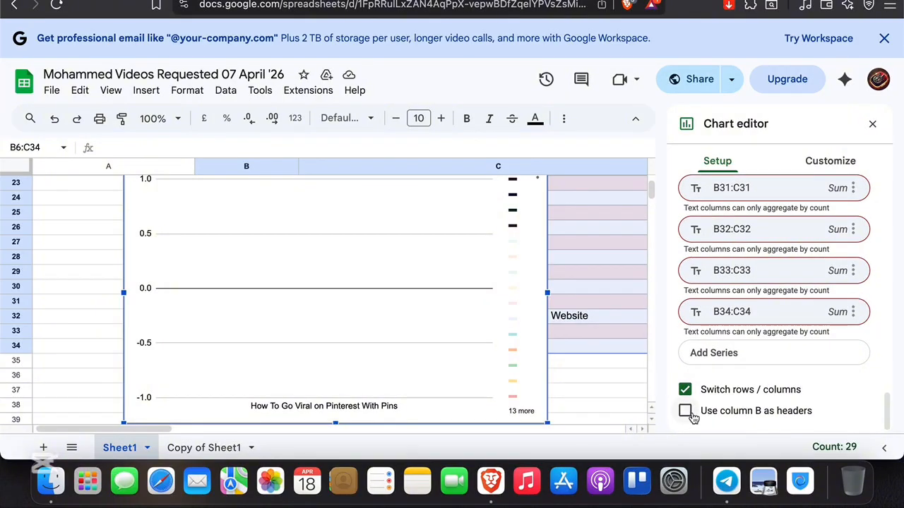
{"action": "left_click", "coordinate": [686, 412]}
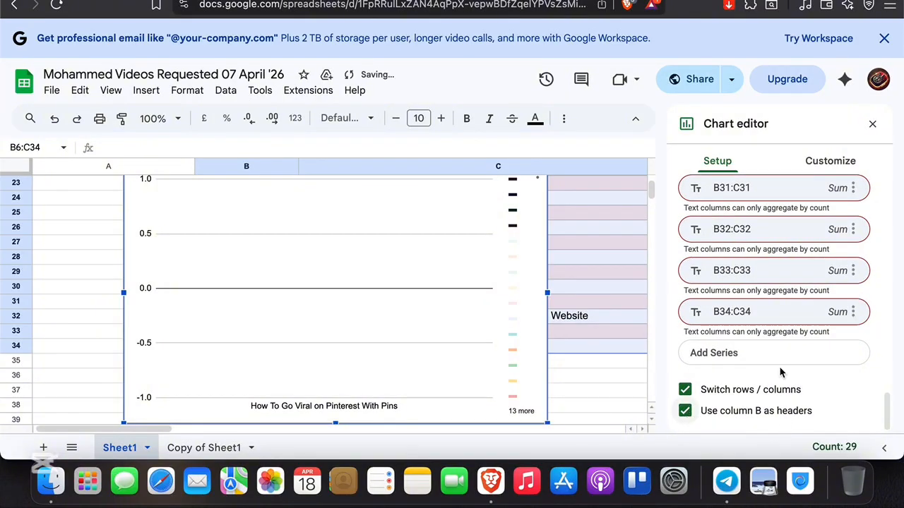
{"action": "scroll", "coordinate": [353, 341], "scroll_direction": "up", "scroll_amount": 10}
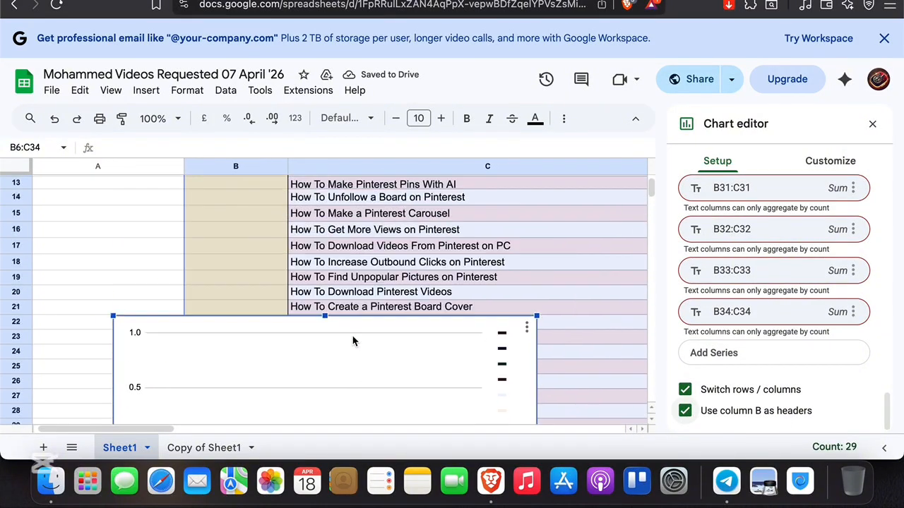
{"action": "scroll", "coordinate": [353, 341], "scroll_direction": "down", "scroll_amount": 12}
{"action": "scroll", "coordinate": [353, 342], "scroll_direction": "up", "scroll_amount": 4}
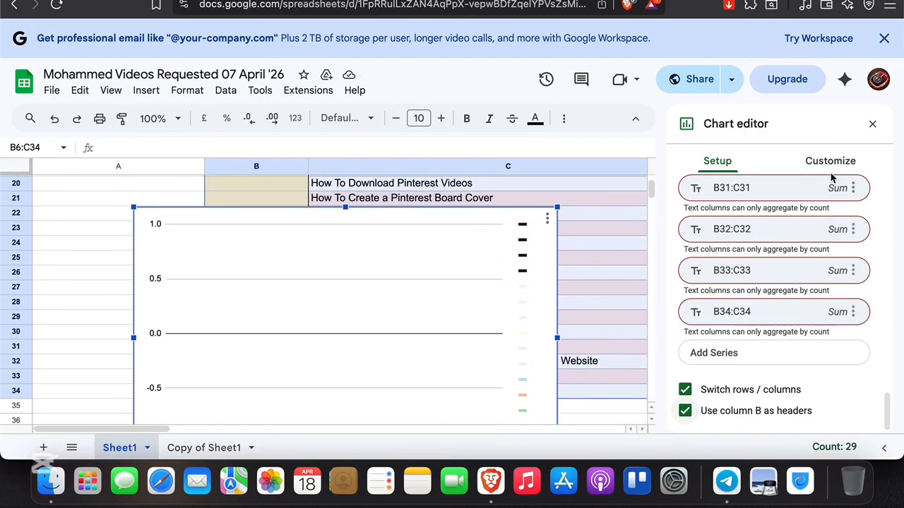
Set the combo chart's stacking to 100%.
{"action": "scroll", "coordinate": [791, 311], "scroll_direction": "up", "scroll_amount": 10}
{"action": "left_click", "coordinate": [763, 276]}
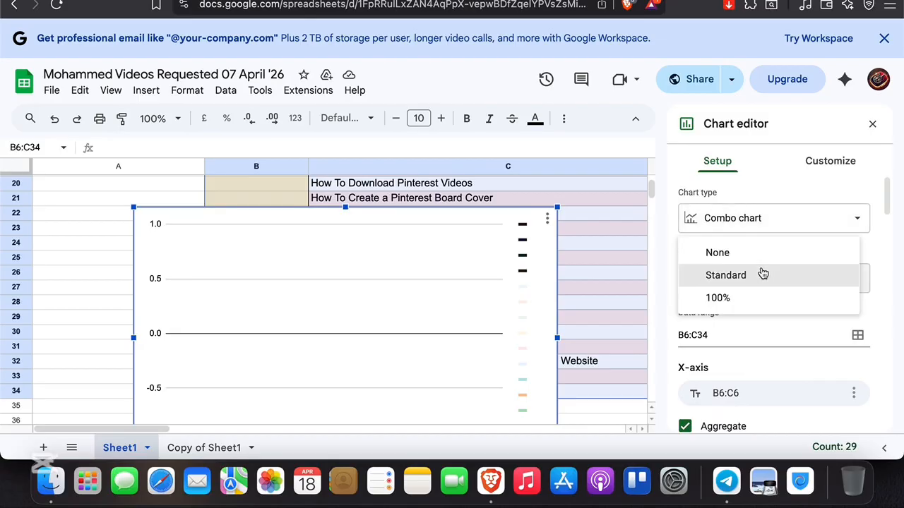
{"action": "left_click", "coordinate": [737, 301]}
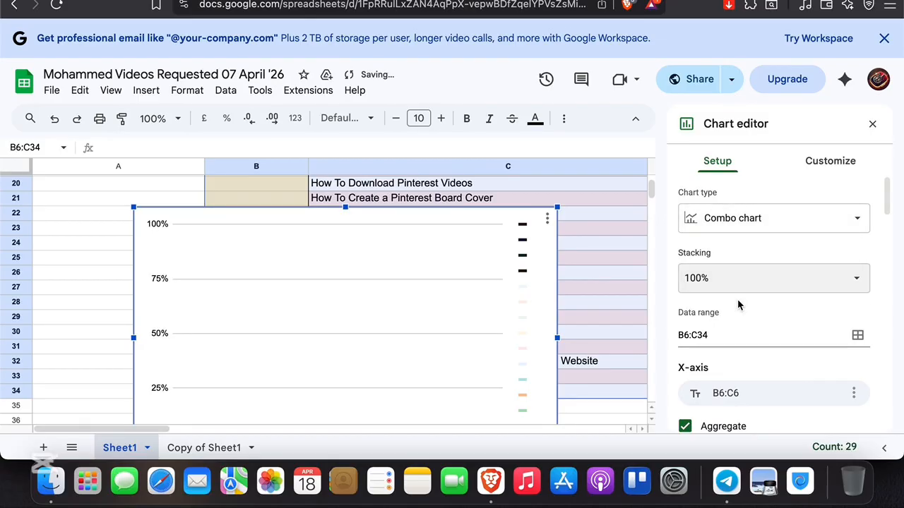
Set the chart's background color to red and turn on the Smooth option in the chart style.
{"action": "left_click", "coordinate": [817, 170]}
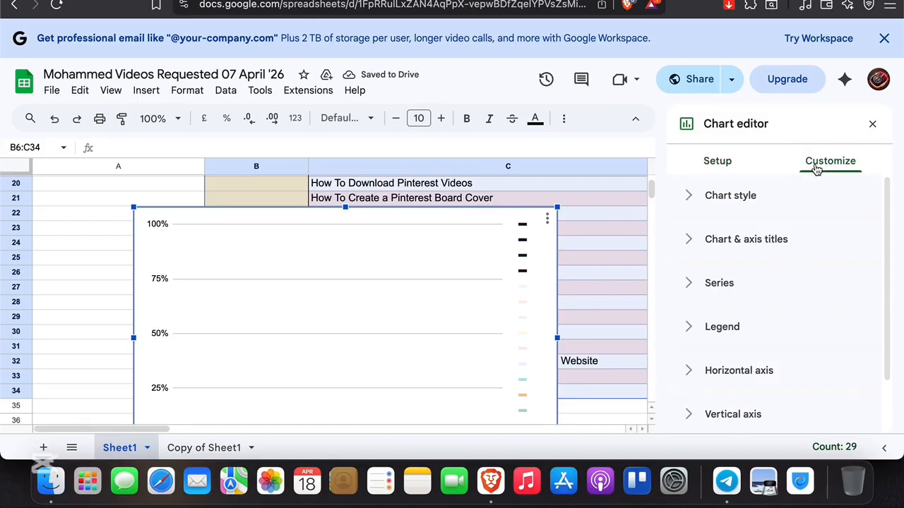
{"action": "left_click", "coordinate": [710, 195]}
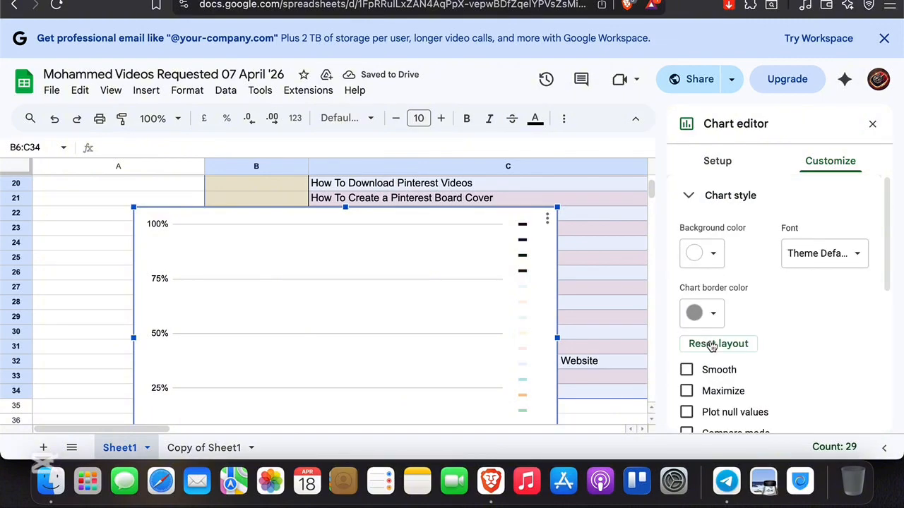
{"action": "left_click", "coordinate": [694, 257]}
{"action": "left_click", "coordinate": [711, 324]}
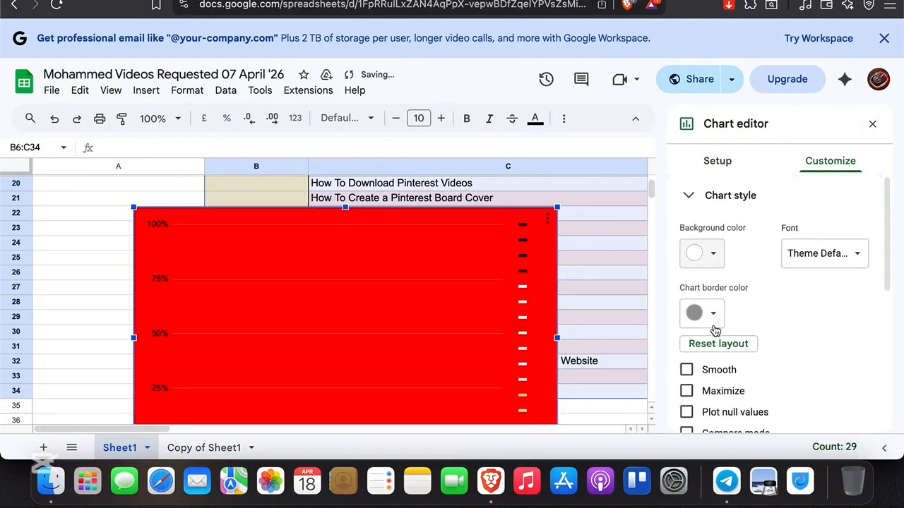
{"action": "scroll", "coordinate": [716, 268], "scroll_direction": "down", "scroll_amount": 5}
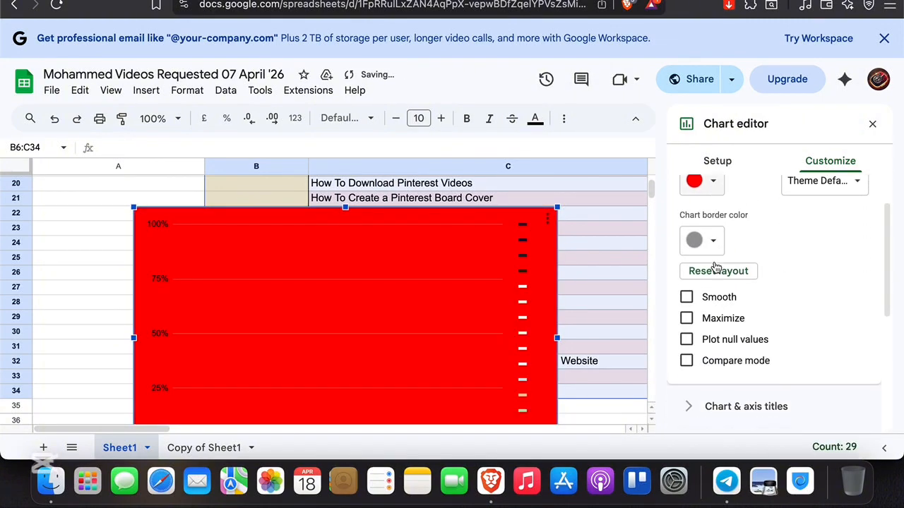
{"action": "left_click", "coordinate": [698, 208]}
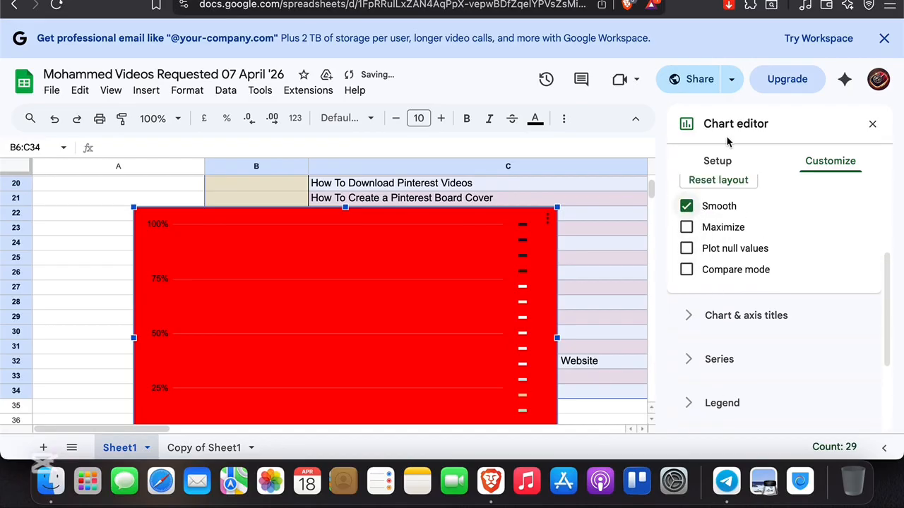
With Aggregate turned off, set the X-axis label range to B12:C12, and turn Aggregate back on.
{"action": "left_click", "coordinate": [718, 161]}
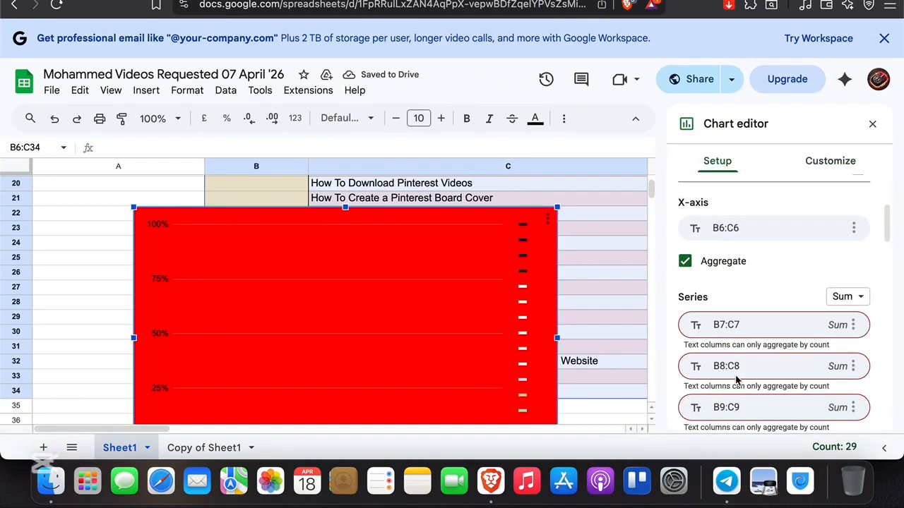
{"action": "left_click", "coordinate": [727, 315]}
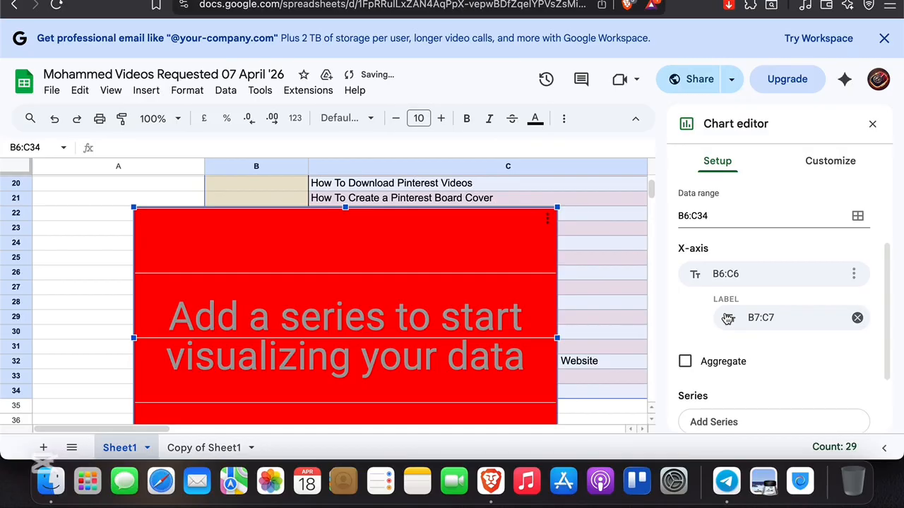
{"action": "left_click", "coordinate": [750, 326]}
{"action": "left_click", "coordinate": [744, 260]}
{"action": "left_click", "coordinate": [732, 363]}
{"action": "scroll", "coordinate": [741, 339], "scroll_direction": "down", "scroll_amount": 2}
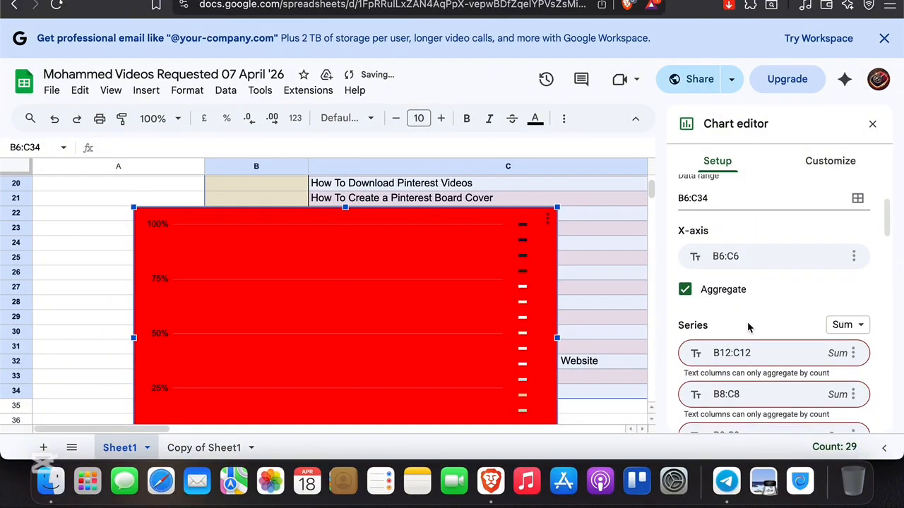
Set the chart's X-axis label range to B31:C31.
{"action": "left_click", "coordinate": [719, 240]}
{"action": "scroll", "coordinate": [724, 346], "scroll_direction": "down", "scroll_amount": 5}
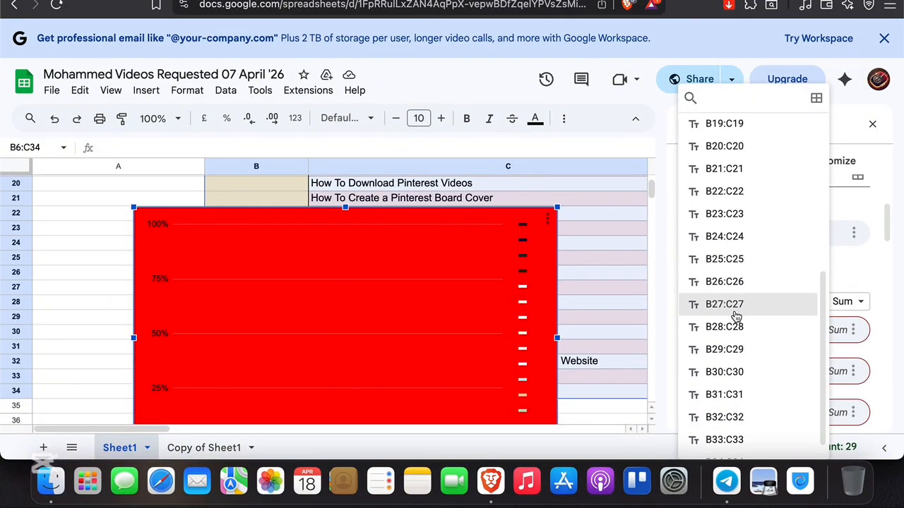
{"action": "scroll", "coordinate": [735, 318], "scroll_direction": "down", "scroll_amount": 1}
{"action": "scroll", "coordinate": [735, 329], "scroll_direction": "up", "scroll_amount": 3}
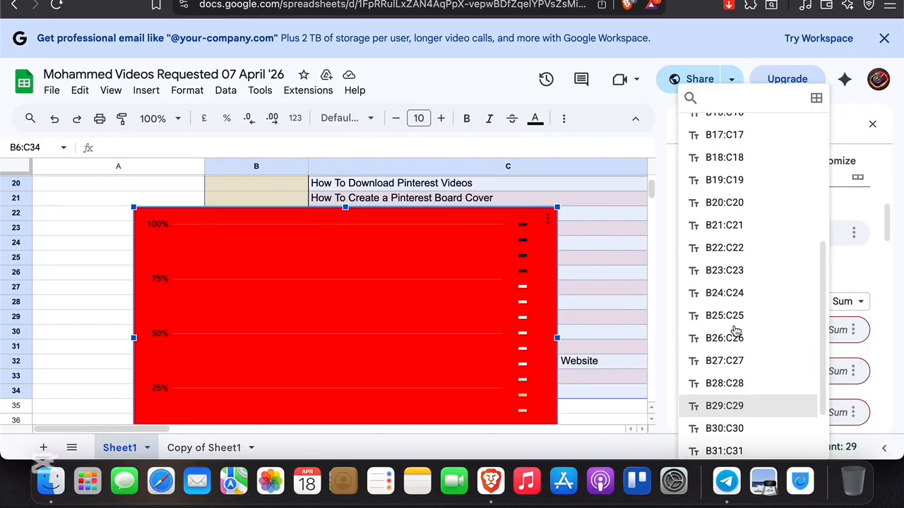
{"action": "scroll", "coordinate": [735, 330], "scroll_direction": "down", "scroll_amount": 2}
{"action": "left_click", "coordinate": [727, 378]}
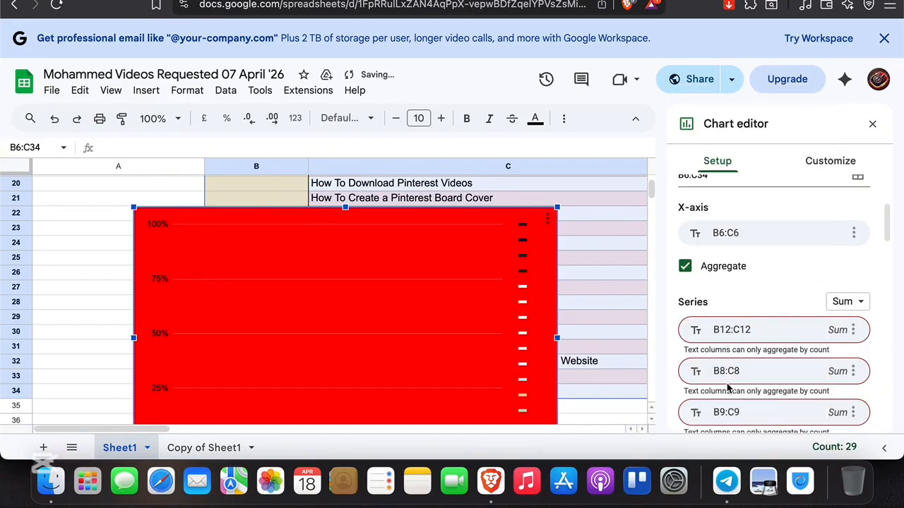
Change the chart's X-axis label range to B7:C7 and check the axis label on the chart.
{"action": "left_click", "coordinate": [747, 241]}
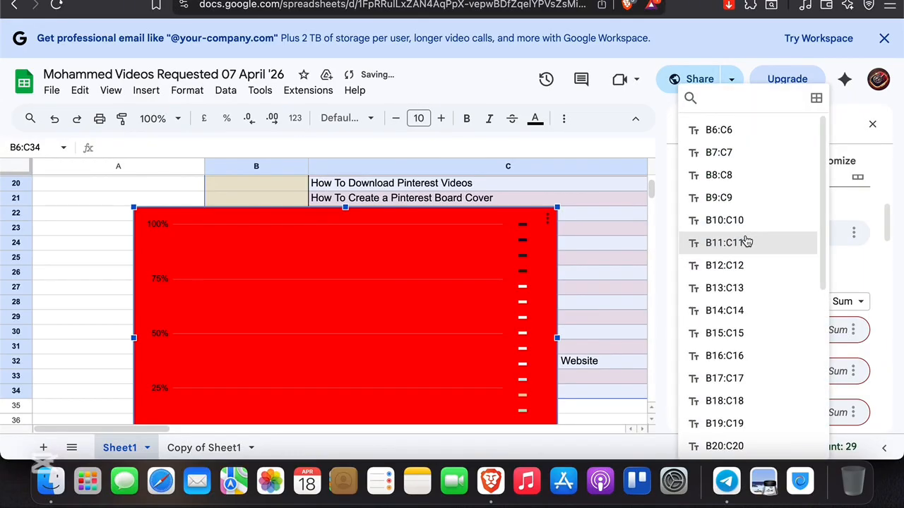
{"action": "left_click", "coordinate": [718, 147]}
{"action": "left_click", "coordinate": [741, 241]}
{"action": "left_click", "coordinate": [741, 155]}
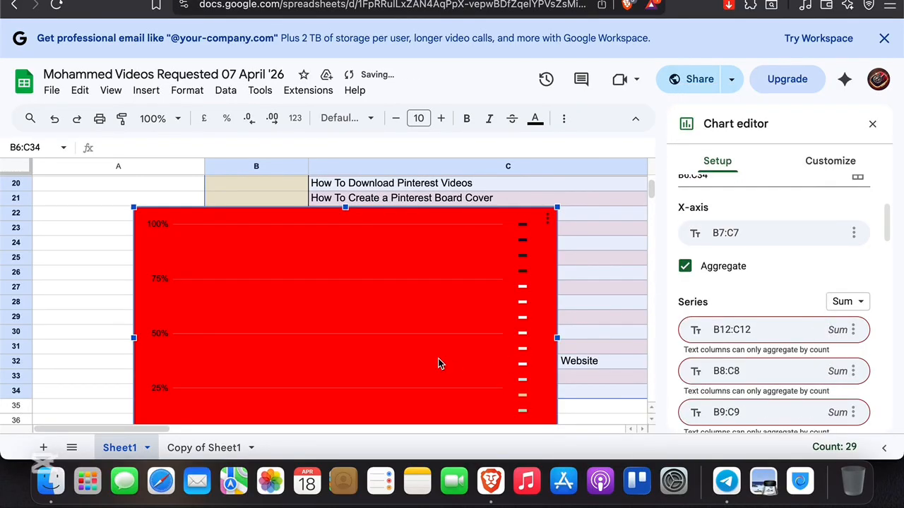
{"action": "scroll", "coordinate": [438, 358], "scroll_direction": "down", "scroll_amount": 5}
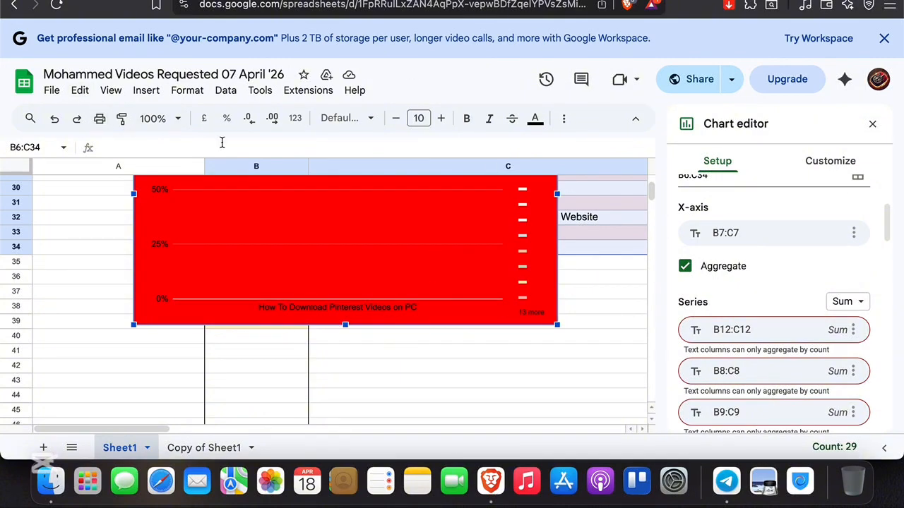
Undo all the chart changes, including the chart's insertion, so the sheet has no chart.
{"action": "left_click", "coordinate": [55, 120]}
{"action": "left_click", "coordinate": [54, 120]}
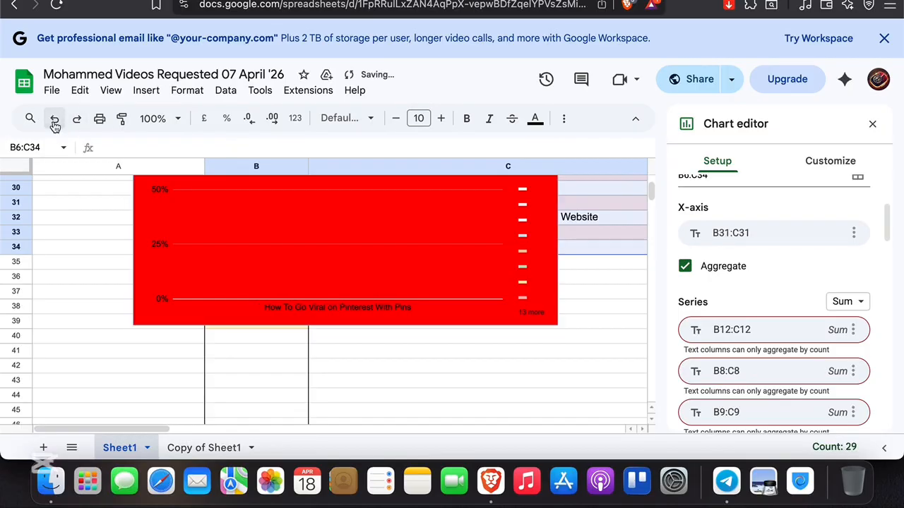
{"action": "left_click", "coordinate": [55, 120]}
{"action": "left_click", "coordinate": [54, 120]}
{"action": "left_click", "coordinate": [55, 120]}
{"action": "left_click", "coordinate": [54, 120]}
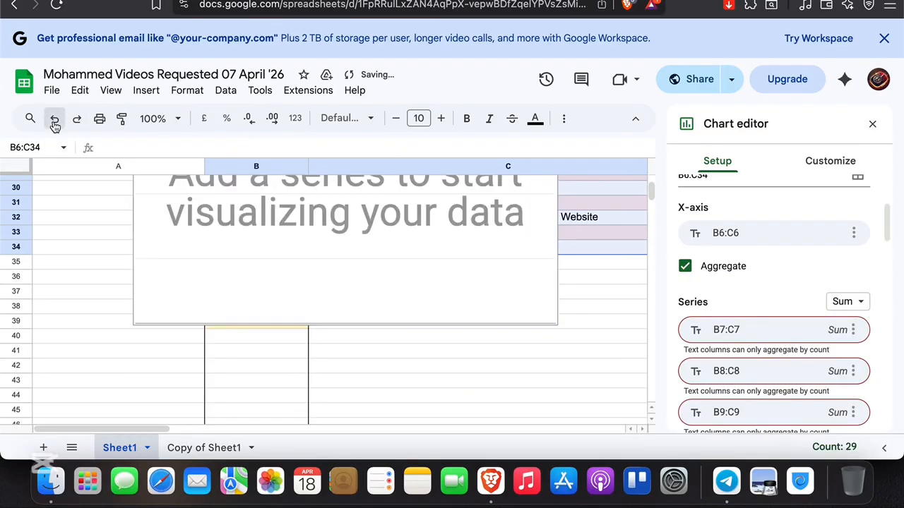
{"action": "left_click", "coordinate": [54, 120]}
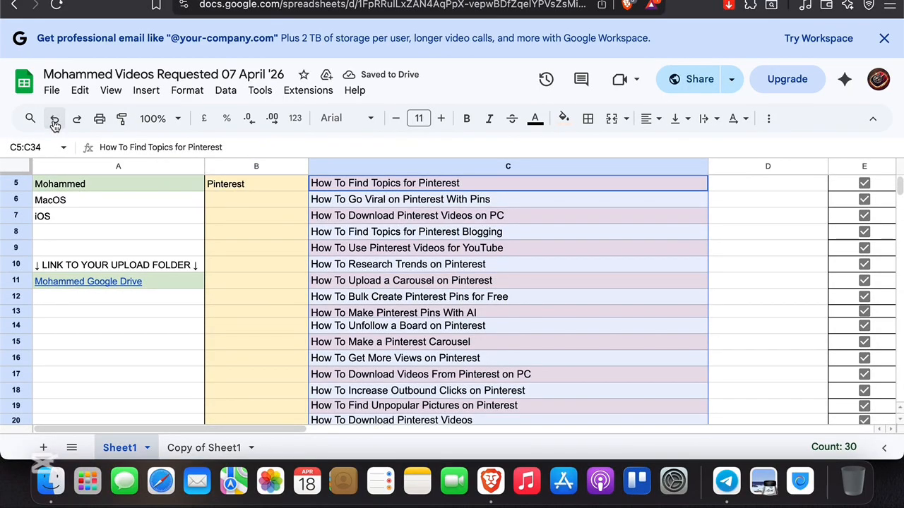
Select the range C5:C34 in column C and insert a chart from it.
{"action": "left_click", "coordinate": [280, 201]}
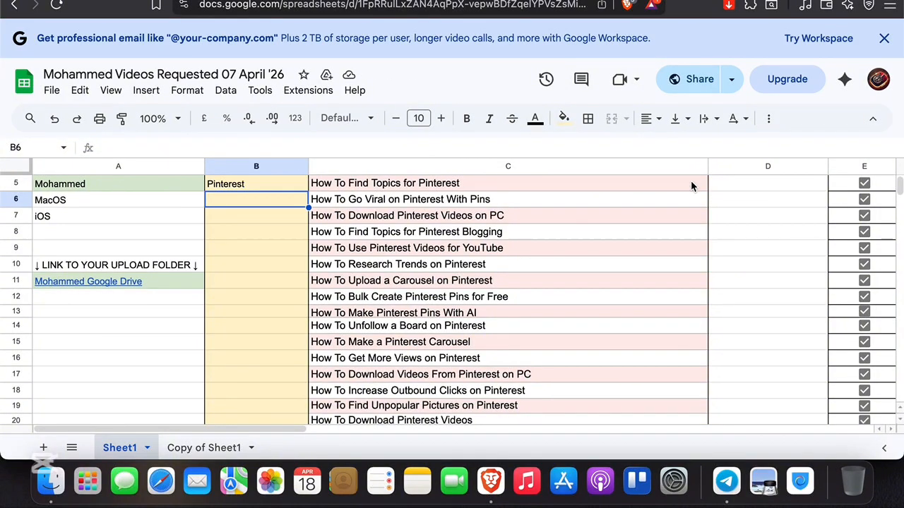
{"action": "left_click_drag", "start_coordinate": [692, 183], "coordinate": [591, 315]}
{"action": "scroll", "coordinate": [661, 304], "scroll_direction": "down", "scroll_amount": 1}
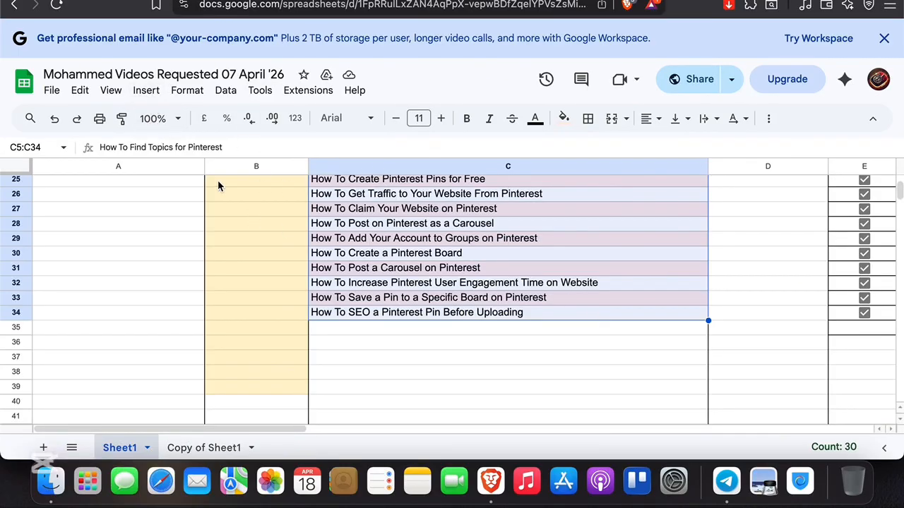
{"action": "left_click", "coordinate": [149, 90]}
{"action": "scroll", "coordinate": [185, 124], "scroll_direction": "up", "scroll_amount": 1}
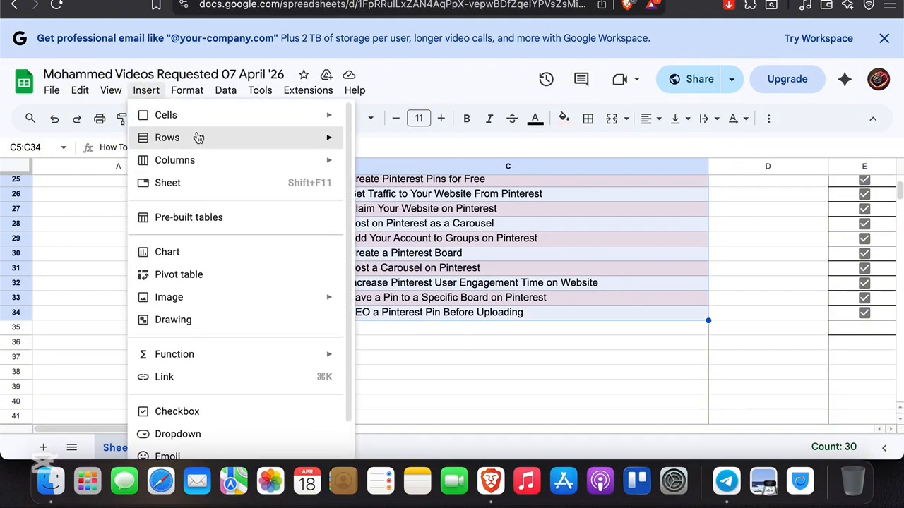
{"action": "left_click", "coordinate": [178, 251]}
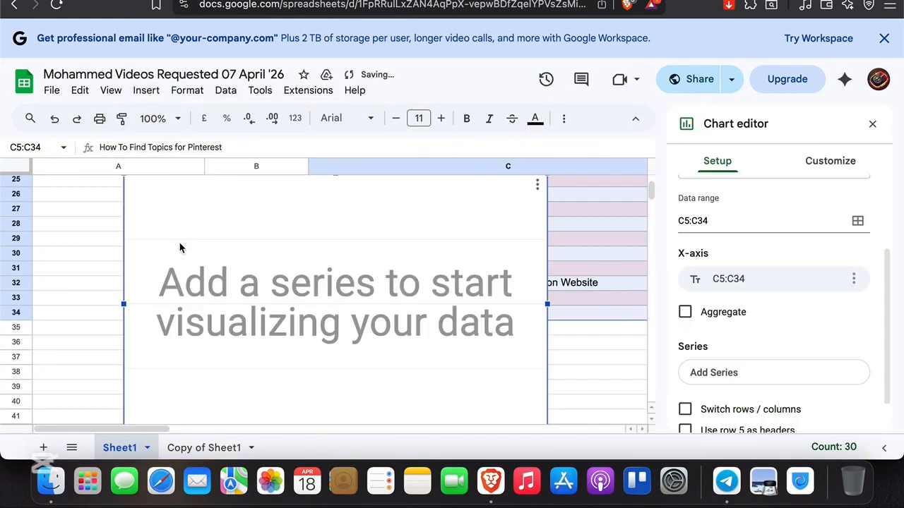
Turn on Aggregate for the new chart's X-axis and view the chart on the sheet.
{"action": "scroll", "coordinate": [737, 283], "scroll_direction": "down", "scroll_amount": 1}
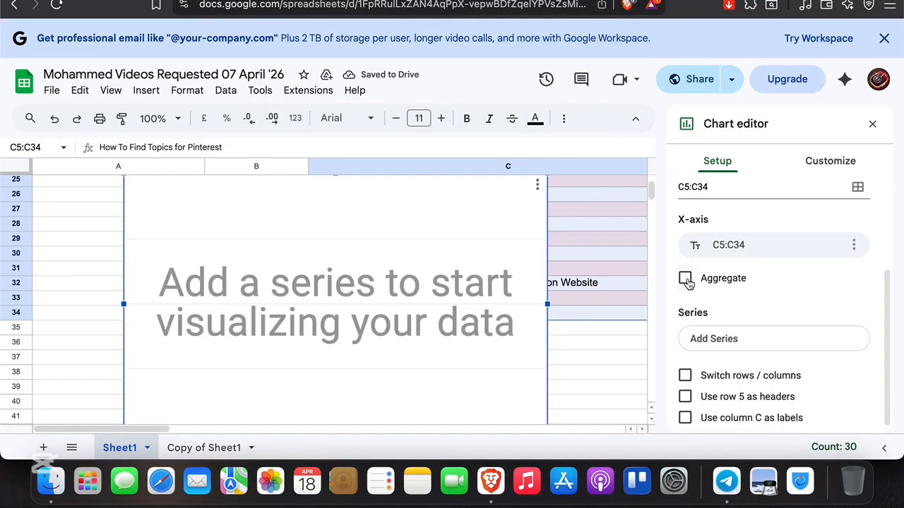
{"action": "left_click", "coordinate": [685, 283]}
{"action": "scroll", "coordinate": [385, 301], "scroll_direction": "up", "scroll_amount": 3}
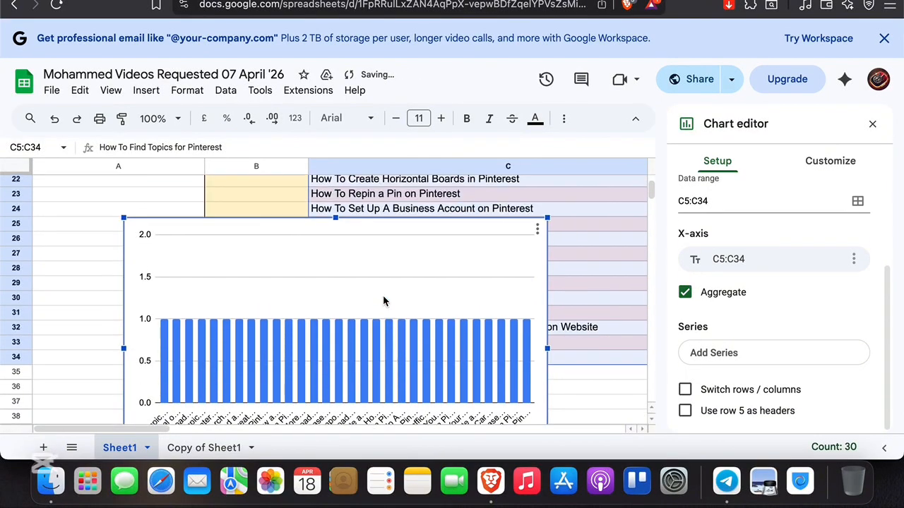
Try the line chart type and the smooth line chart type on the new chart.
{"action": "scroll", "coordinate": [760, 231], "scroll_direction": "up", "scroll_amount": 3}
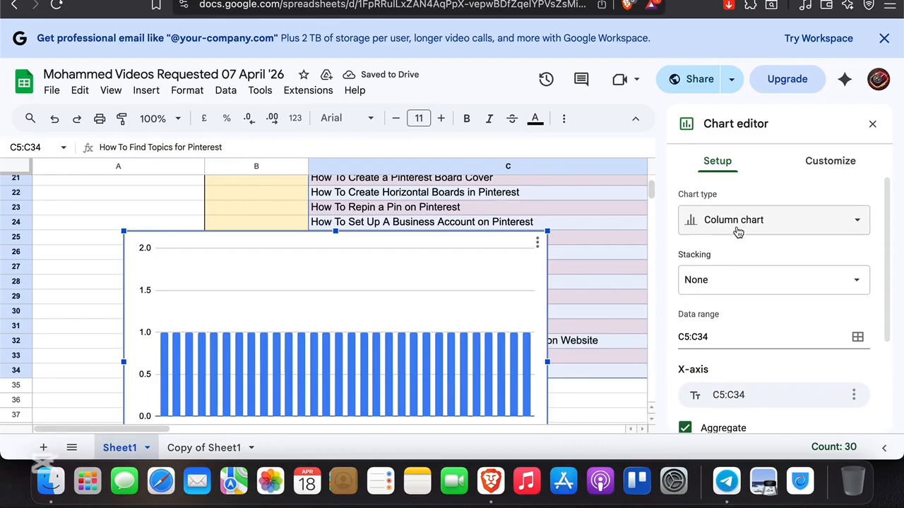
{"action": "left_click", "coordinate": [740, 222]}
{"action": "left_click", "coordinate": [727, 280]}
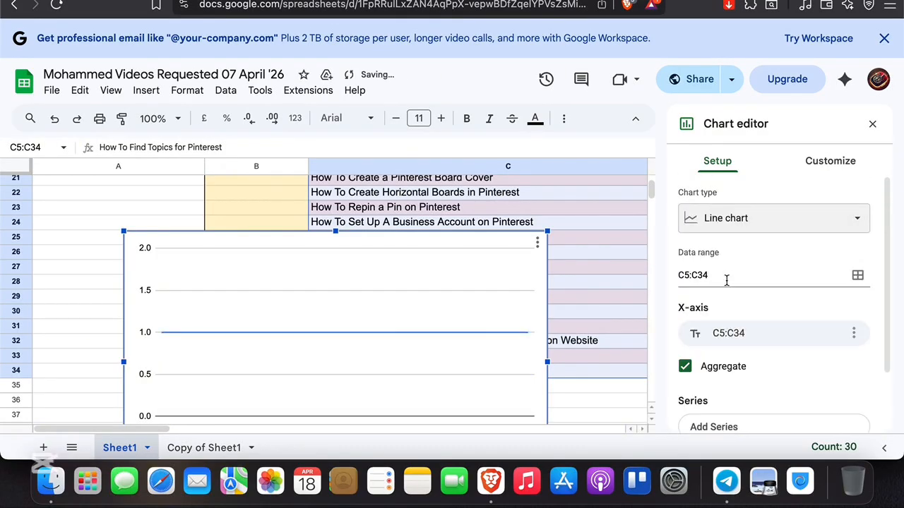
{"action": "left_click", "coordinate": [751, 217]}
{"action": "left_click", "coordinate": [762, 279]}
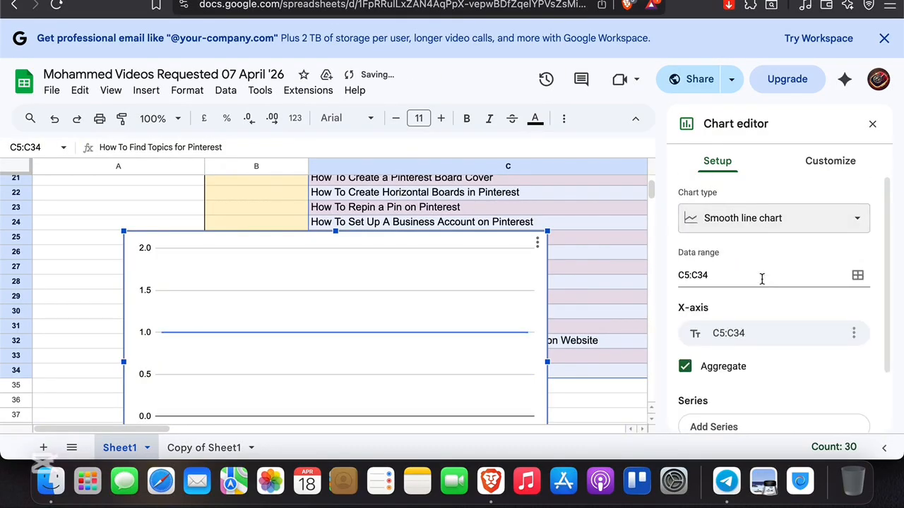
Change the chart type to combo chart and check its category labels on the sheet.
{"action": "left_click", "coordinate": [753, 225]}
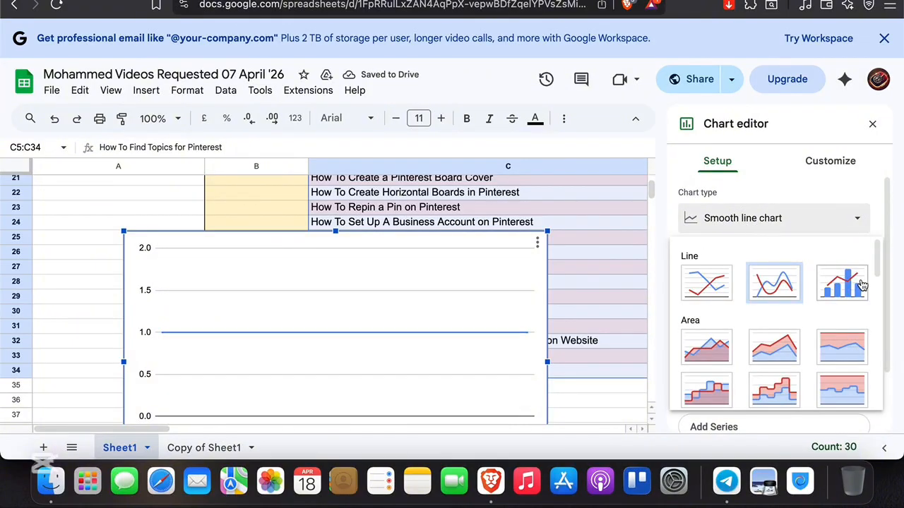
{"action": "left_click", "coordinate": [839, 283]}
{"action": "scroll", "coordinate": [861, 285], "scroll_direction": "down", "scroll_amount": 1}
{"action": "scroll", "coordinate": [295, 343], "scroll_direction": "down", "scroll_amount": 2}
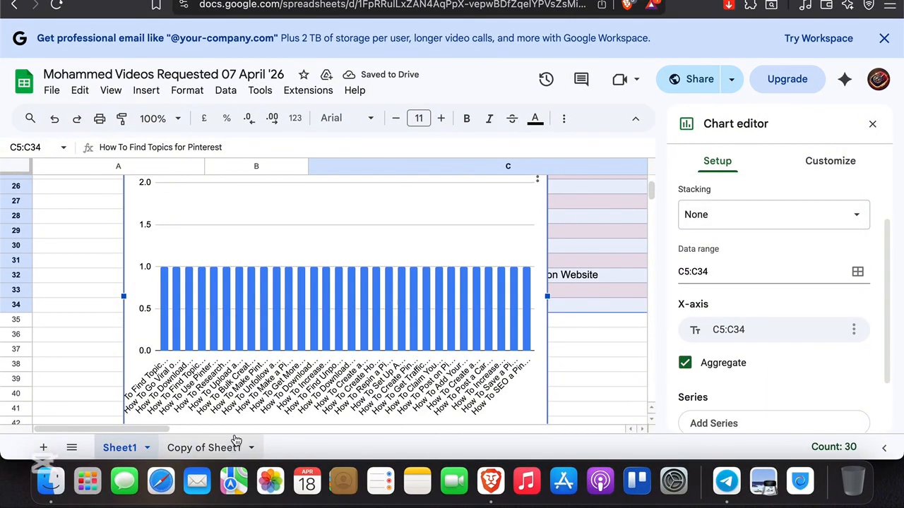
Switch the chart's rows and columns, review the series list, and switch them back.
{"action": "scroll", "coordinate": [747, 359], "scroll_direction": "down", "scroll_amount": 2}
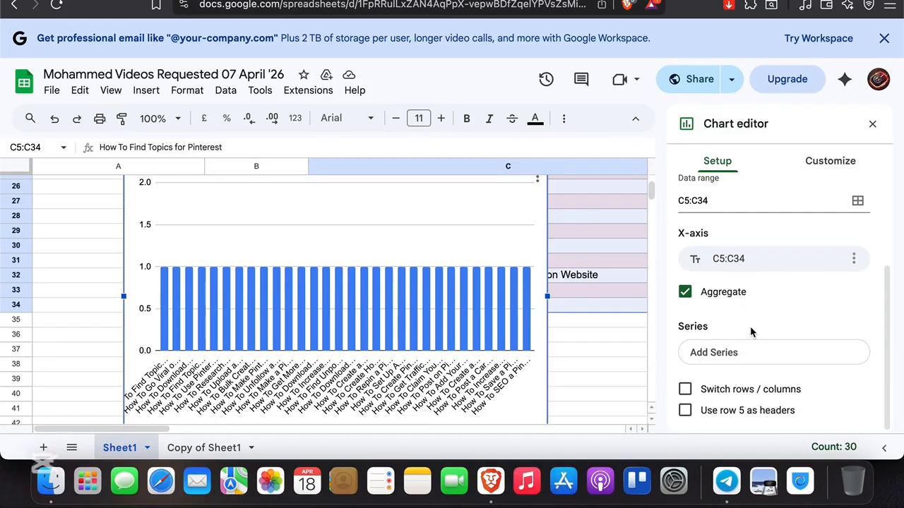
{"action": "left_click", "coordinate": [738, 388]}
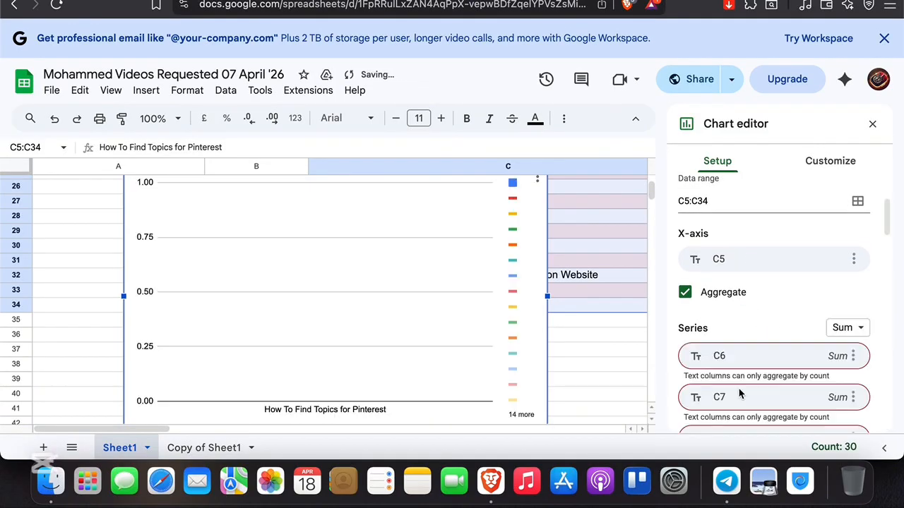
{"action": "scroll", "coordinate": [740, 389], "scroll_direction": "down", "scroll_amount": 1}
{"action": "scroll", "coordinate": [741, 390], "scroll_direction": "down", "scroll_amount": 12}
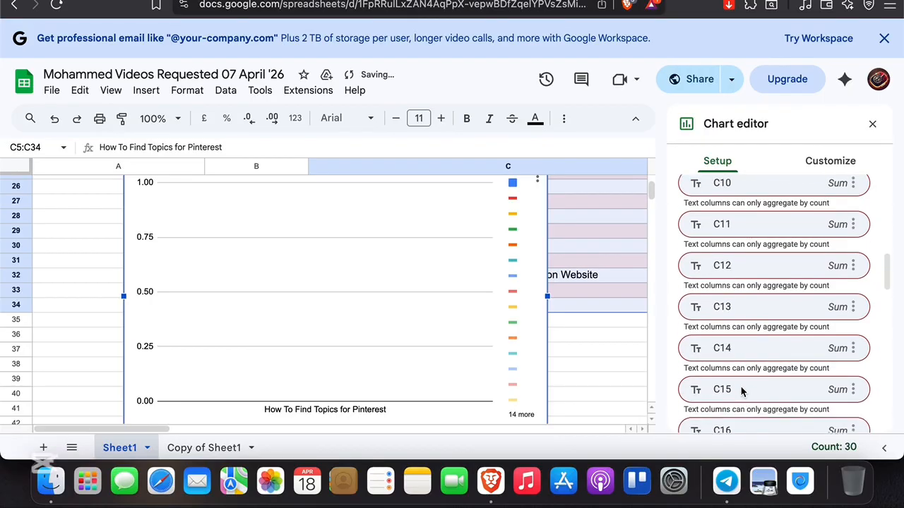
{"action": "scroll", "coordinate": [742, 391], "scroll_direction": "down", "scroll_amount": 4}
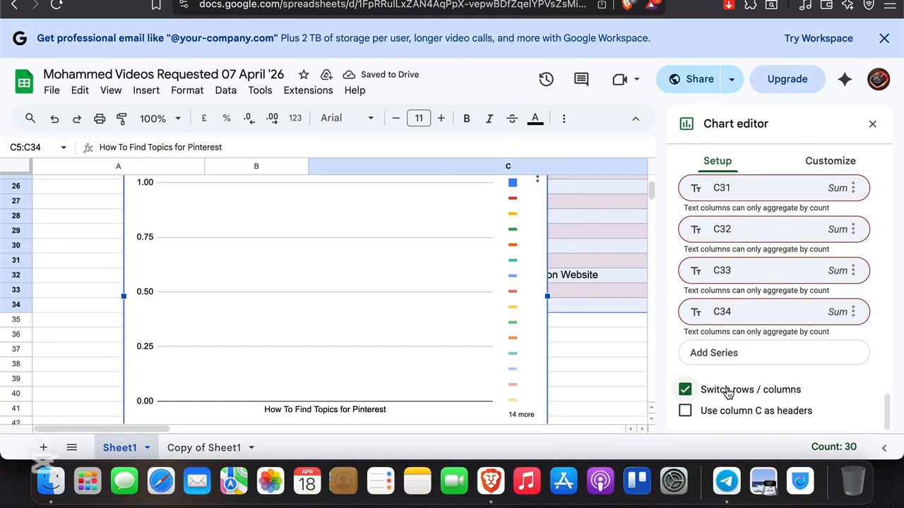
{"action": "left_click", "coordinate": [714, 387]}
Set the chart to use row 5 as headers and check the chart on the sheet.
{"action": "left_click", "coordinate": [714, 415]}
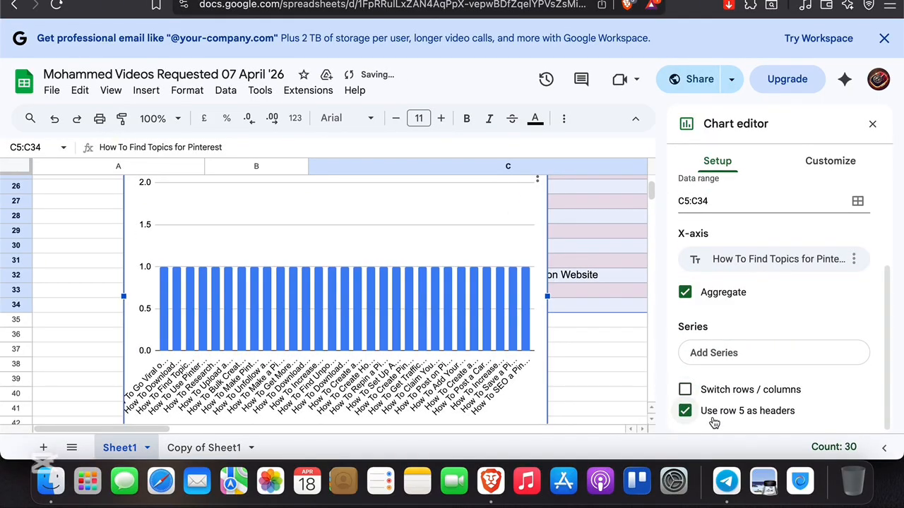
{"action": "scroll", "coordinate": [456, 282], "scroll_direction": "up", "scroll_amount": 3}
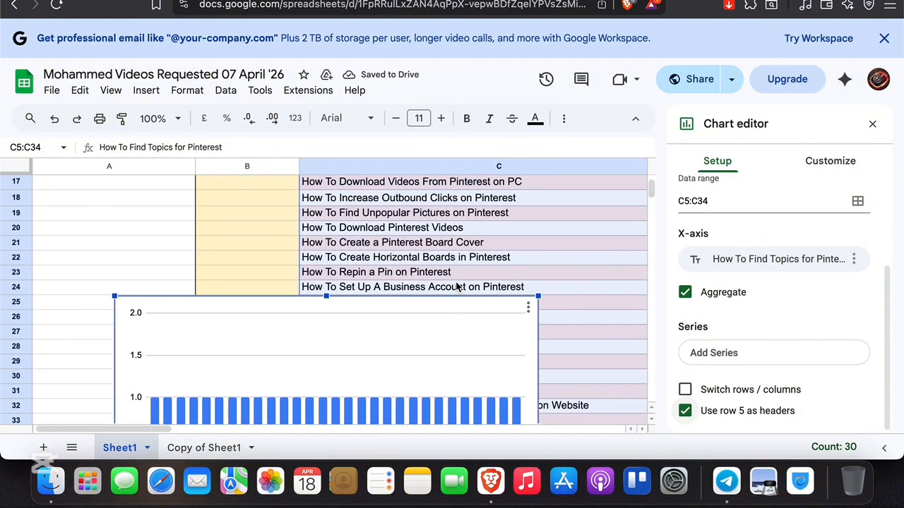